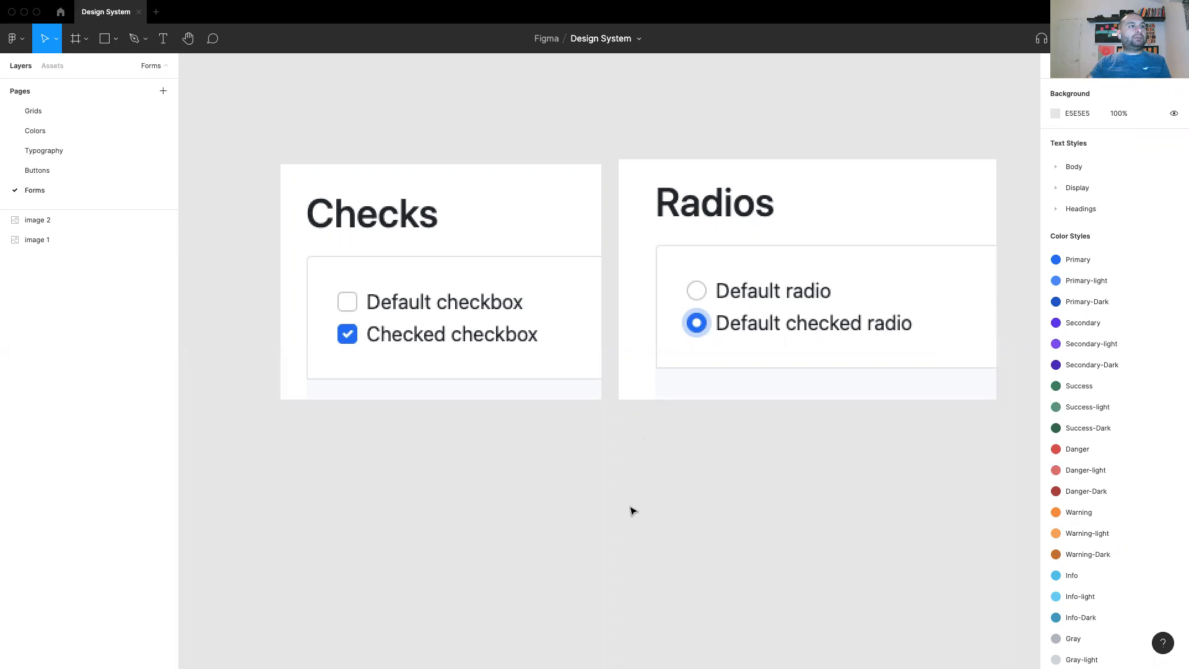
- Add a text layer reading "Text here" on the empty canvas below the Checks reference image
left_click_drag(467, 483, 512, 475)
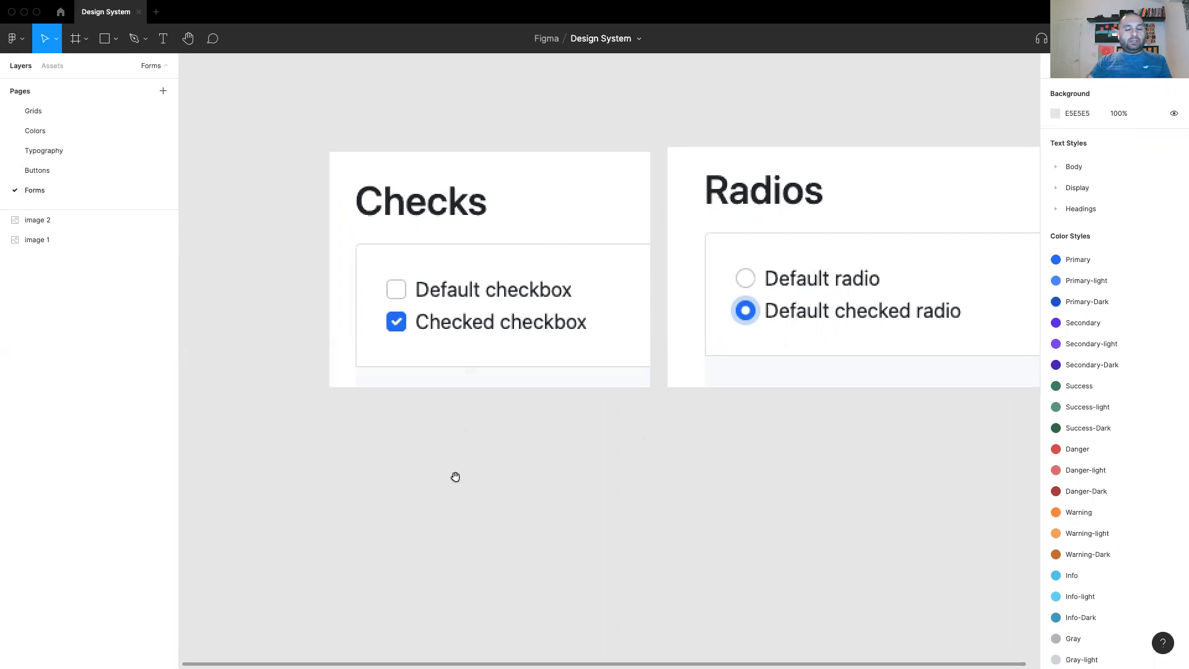
left_click_drag(456, 478, 479, 446)
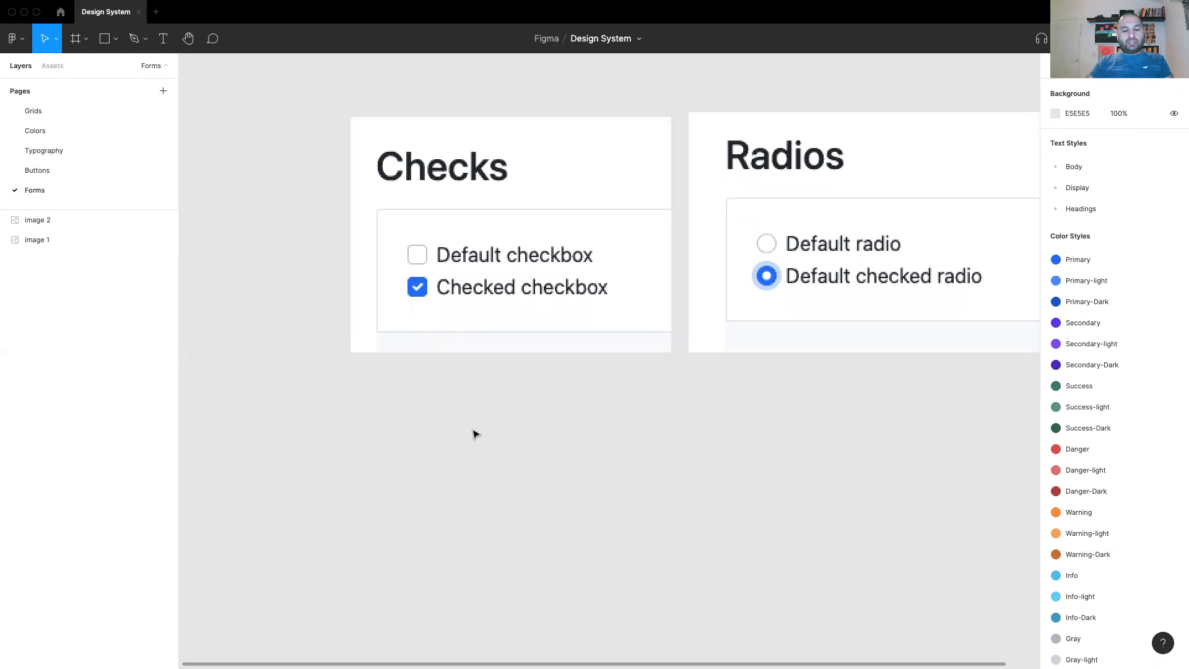
key("t")
left_click(469, 443)
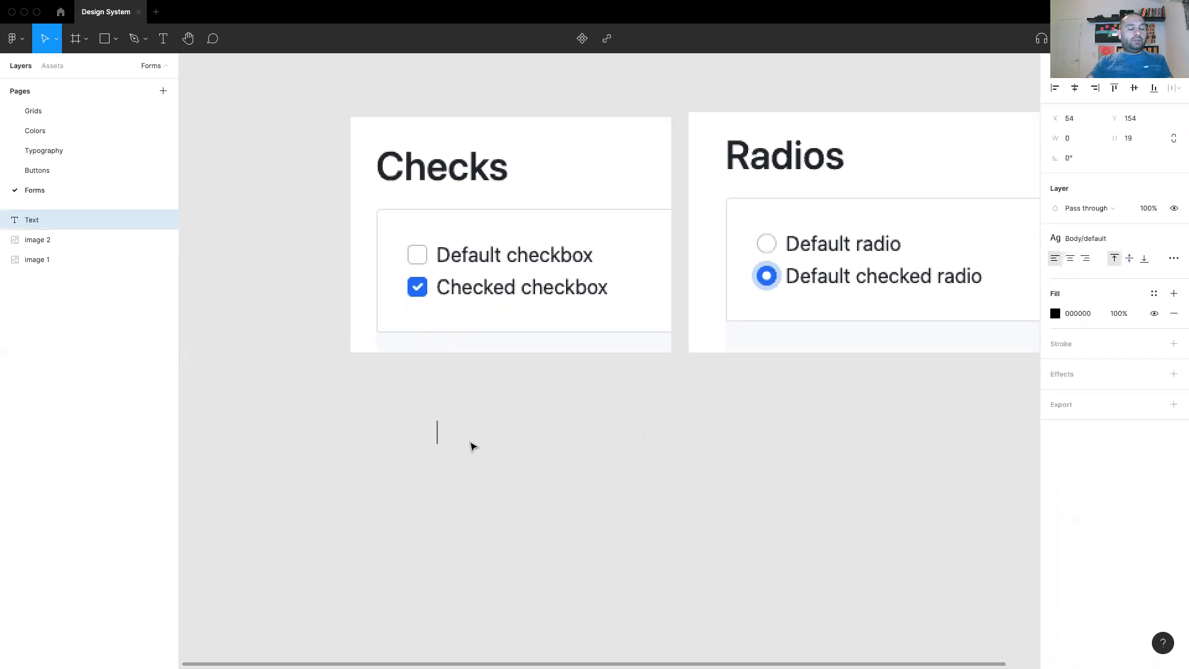
type("Text here")
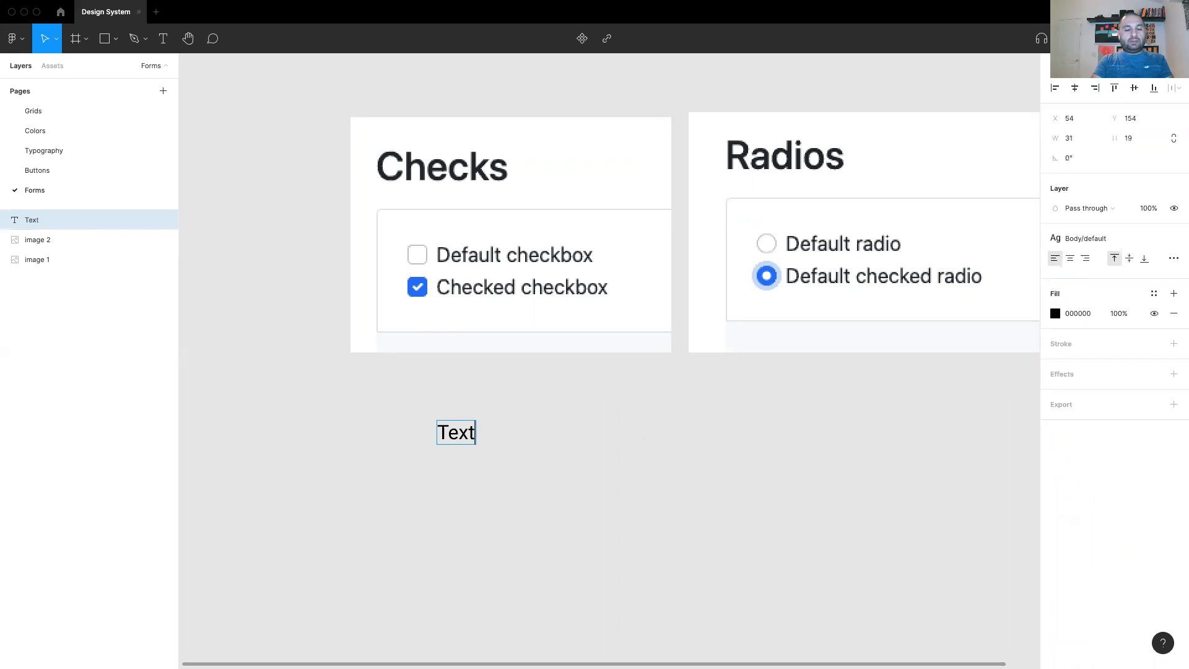
key("Escape")
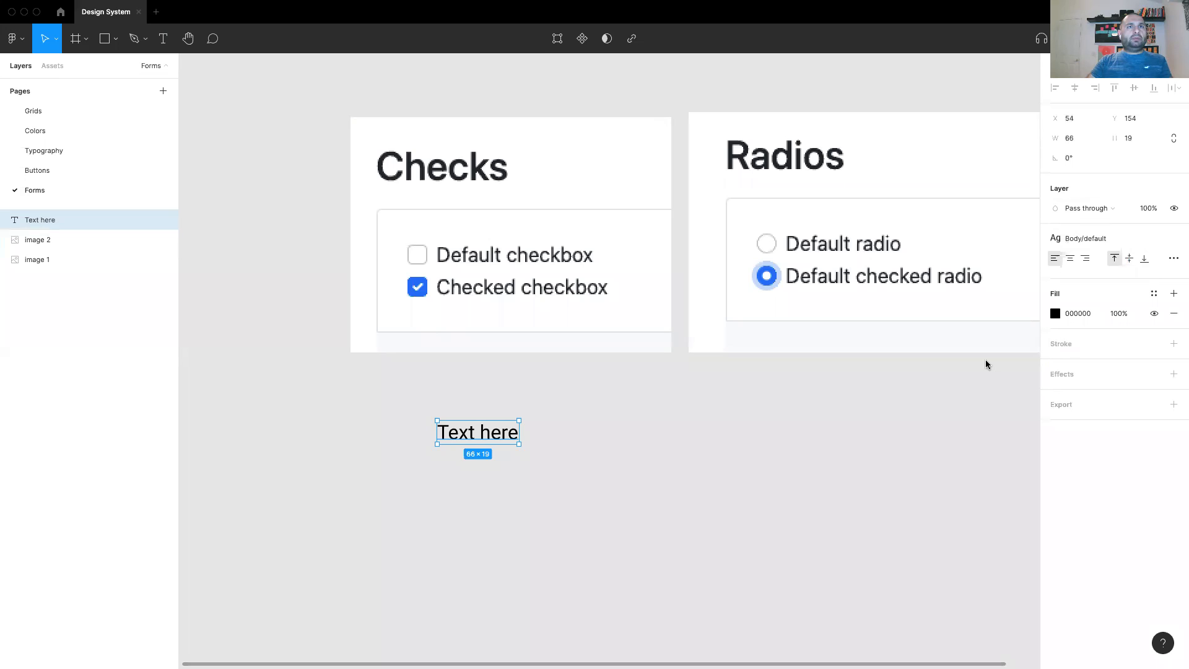
left_click(707, 497)
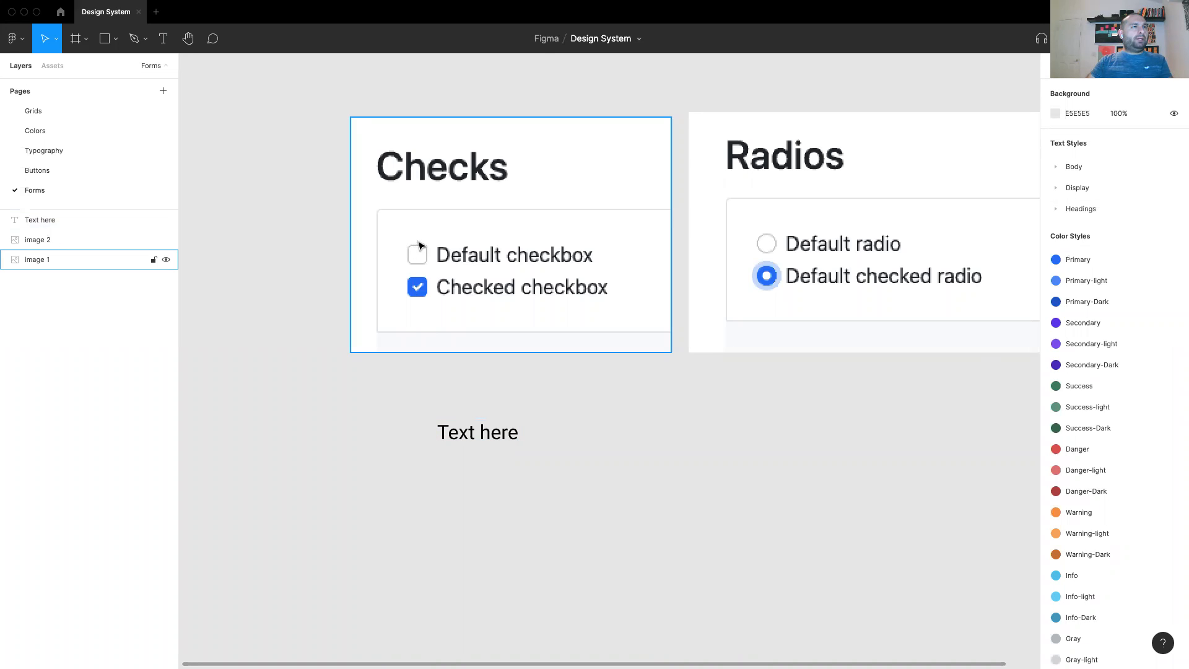
- Draw a 14 × 14 square just left of the text and shift the text slightly right to widen the gap
left_click(104, 41)
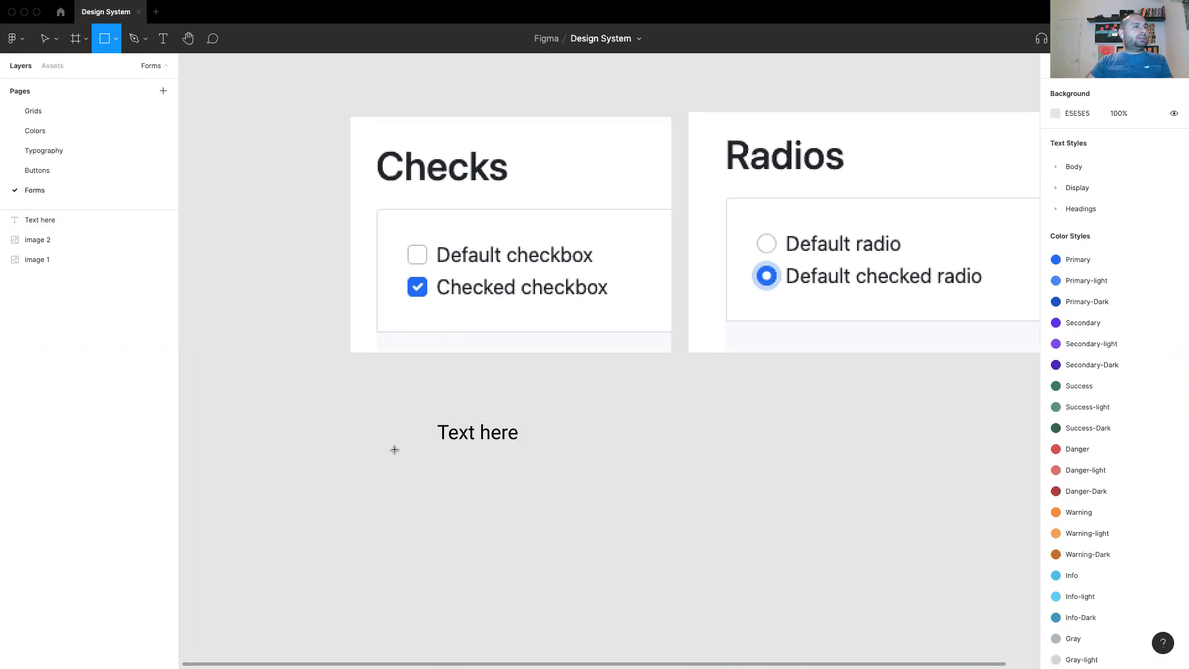
mouse_move(410, 423)
left_mouse_down()
mouse_move(448, 470)
mouse_move(484, 433)
mouse_move(412, 488)
mouse_move(477, 462)
mouse_move(441, 436)
mouse_move(432, 457)
mouse_move(452, 449)
mouse_move(483, 494)
mouse_move(432, 441)
left_mouse_up()
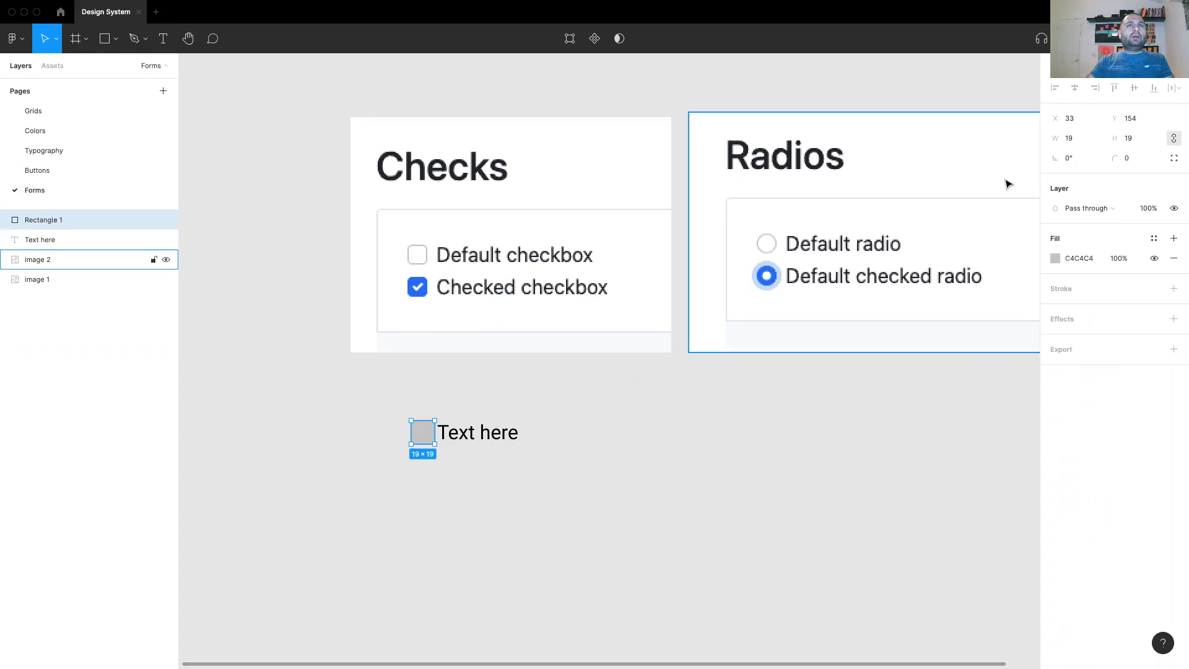
left_click(1067, 138)
type("14")
key("Tab")
type("14")
key("Return")
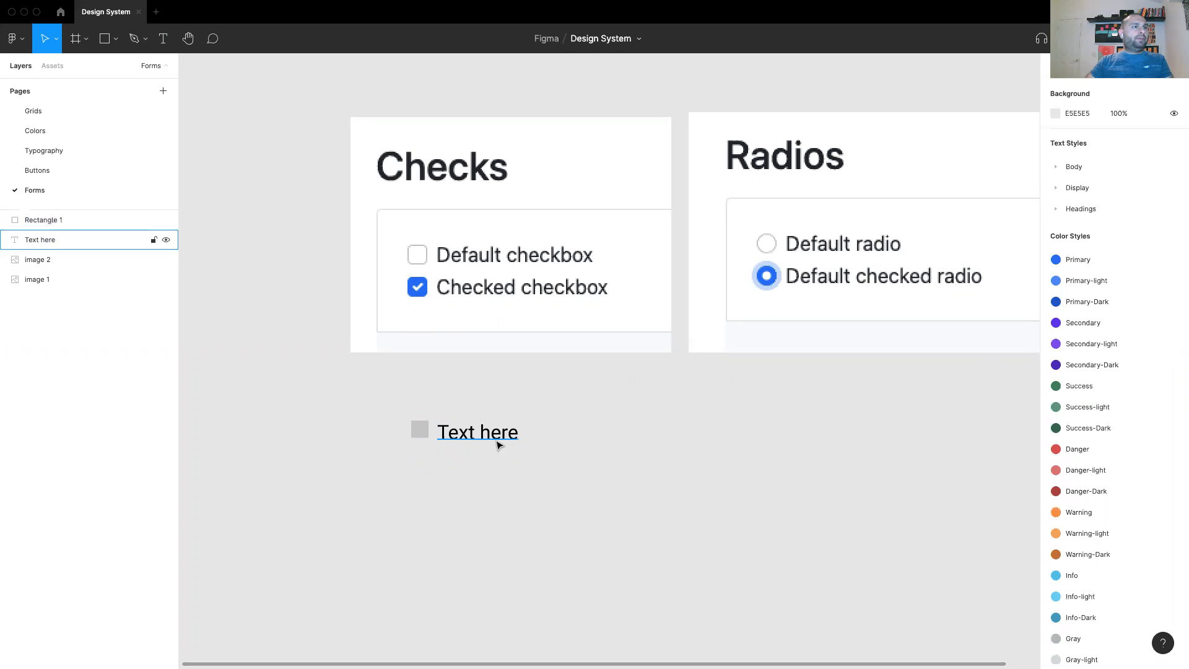
mouse_move(480, 443)
left_mouse_down()
mouse_move(492, 447)
mouse_move(460, 433)
left_mouse_up()
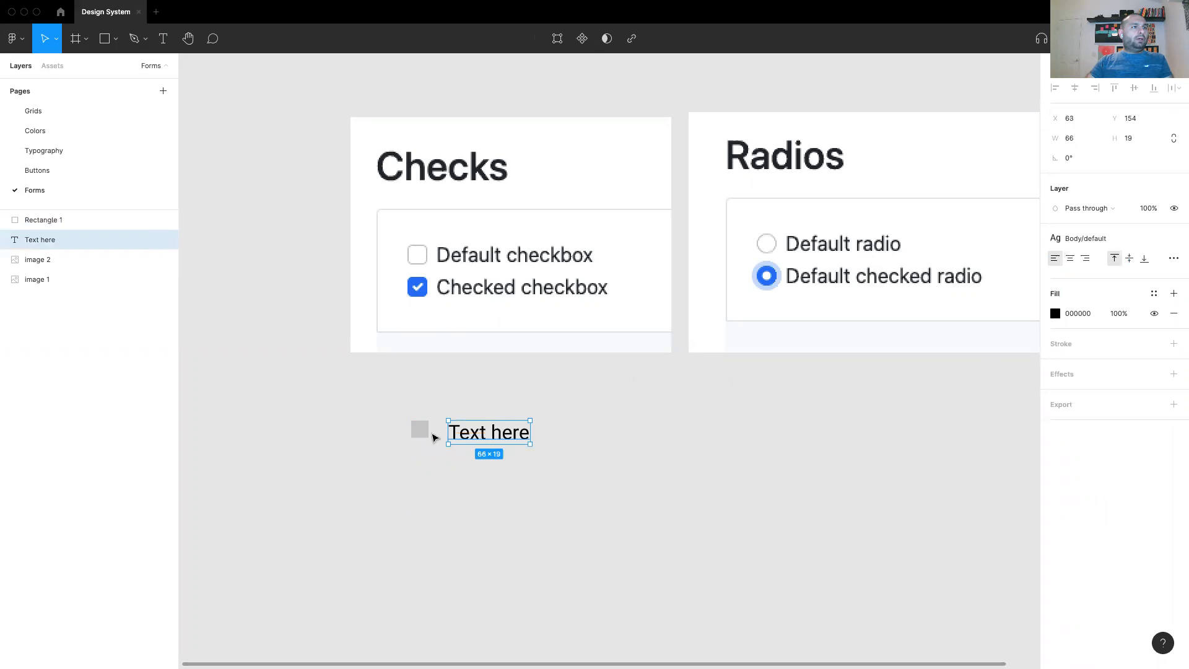
- Apply the White color style to the square's fill and the Primary color style to its stroke
left_click(419, 430)
left_click(1153, 238)
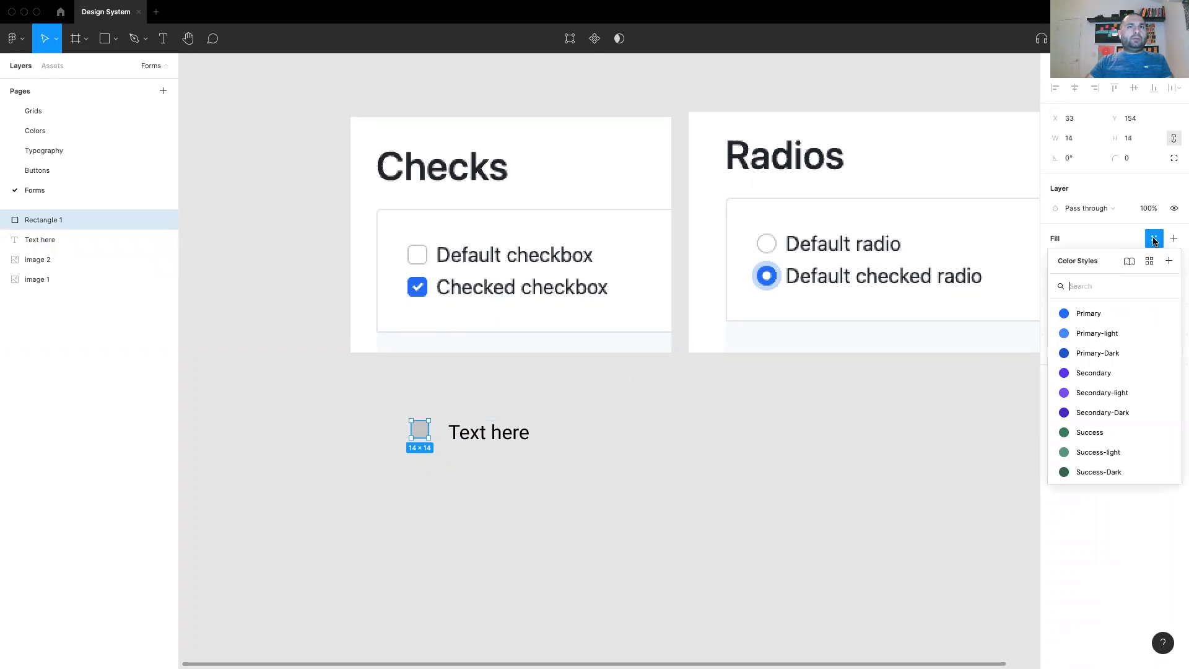
type("w")
left_click(1100, 372)
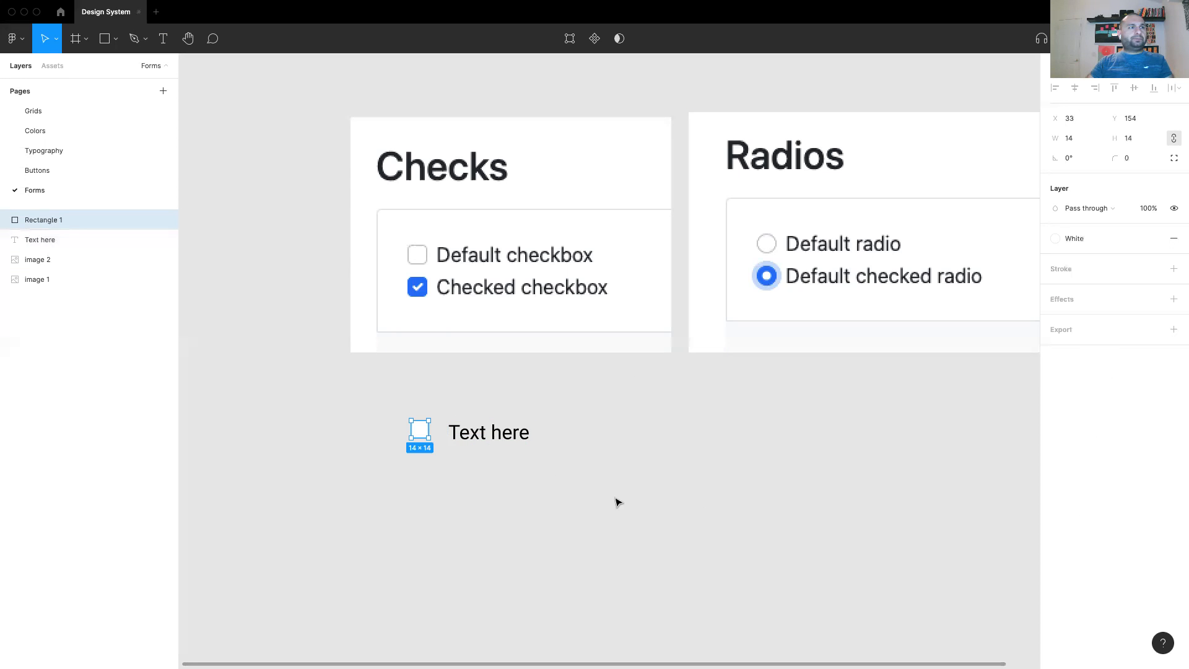
left_click(1153, 270)
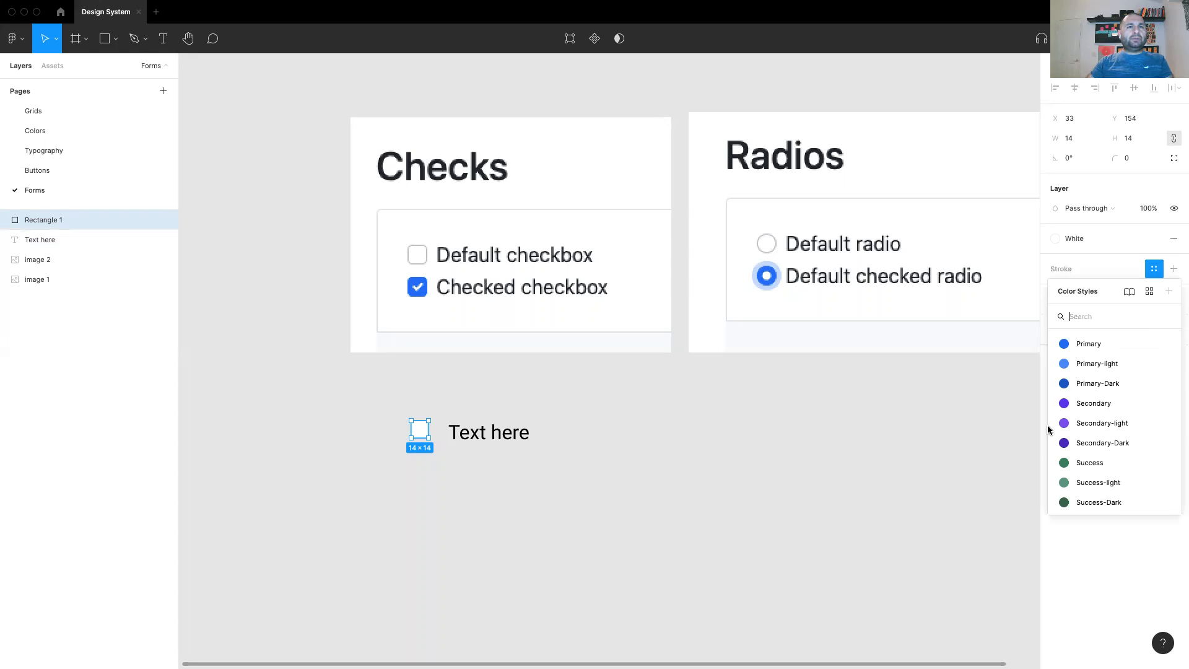
left_click(1083, 344)
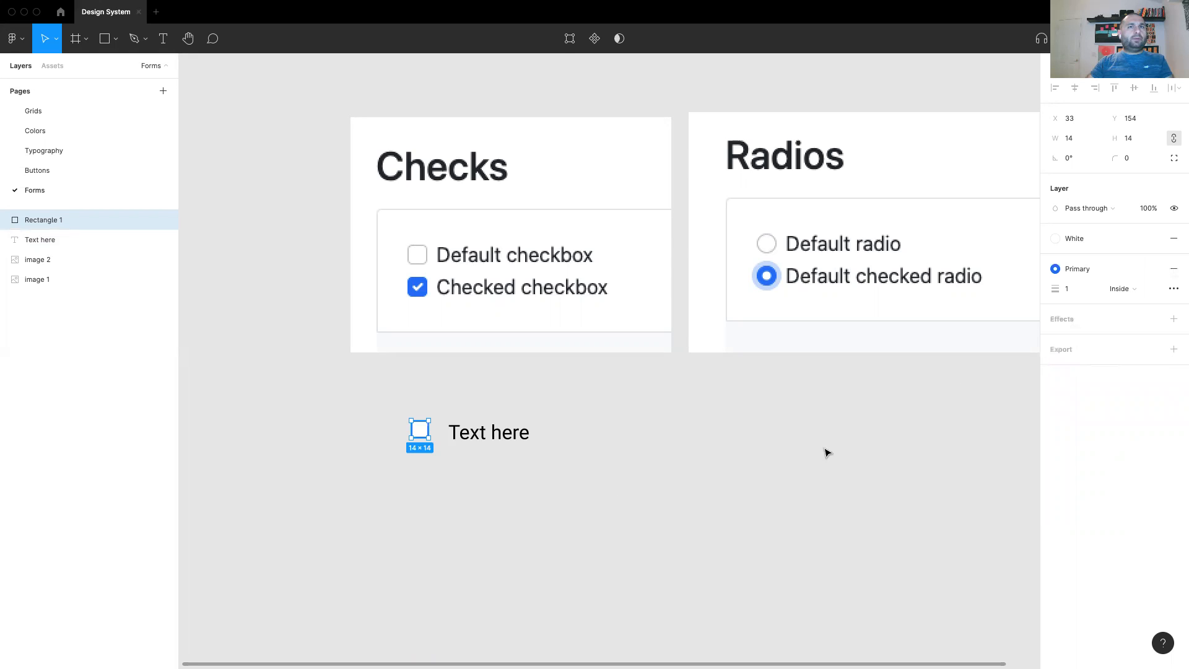
left_click(793, 460)
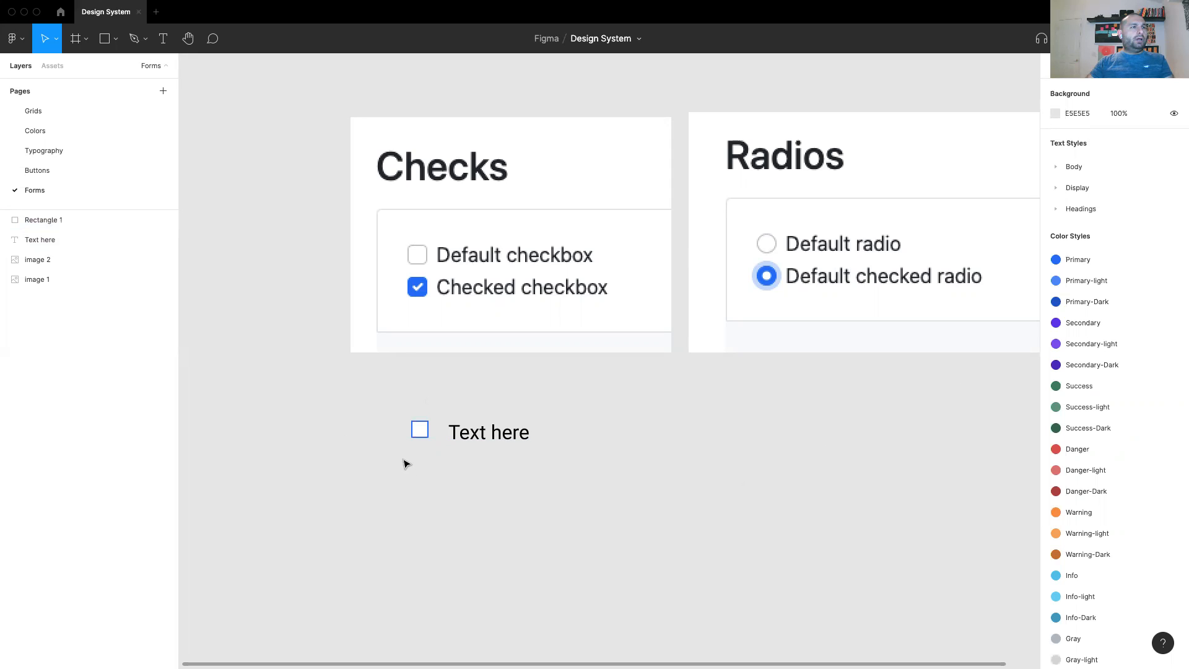
- Wrap the square and the text in a horizontal auto layout frame with 4 spacing between items
left_click_drag(370, 499, 570, 404)
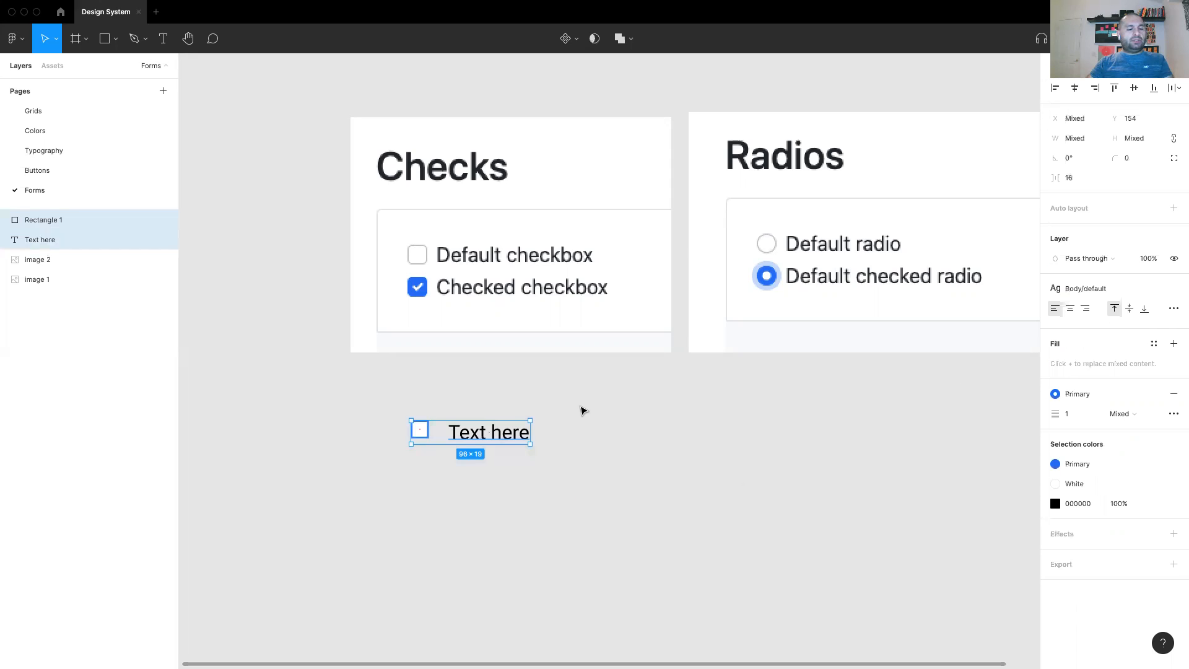
key("shift+a")
left_click(1174, 248)
left_click(1118, 302)
left_click(1107, 249)
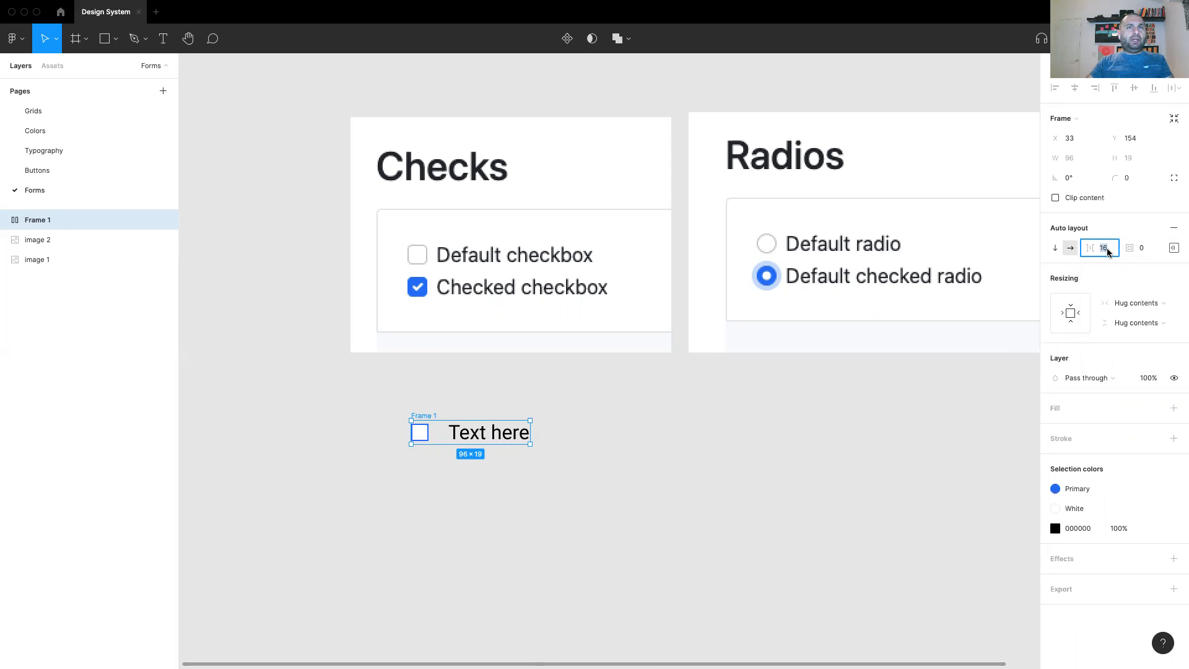
type("4")
key("Return")
left_click(642, 523)
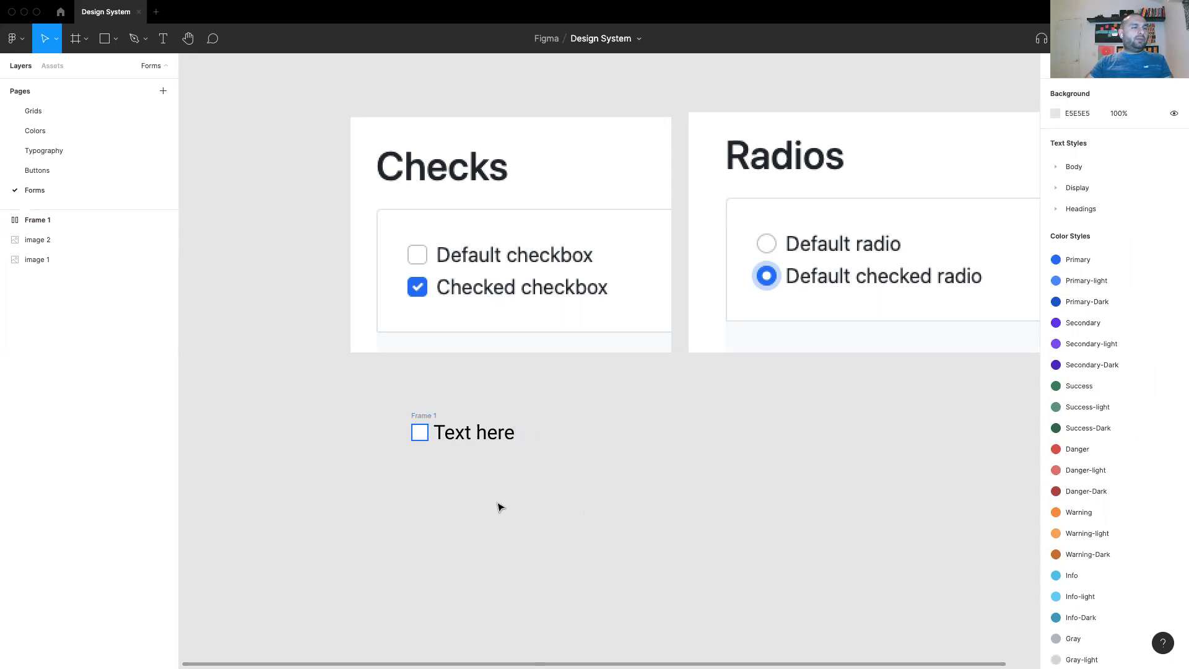
- Turn the checkbox frame into a component and name it Check
left_click(420, 422)
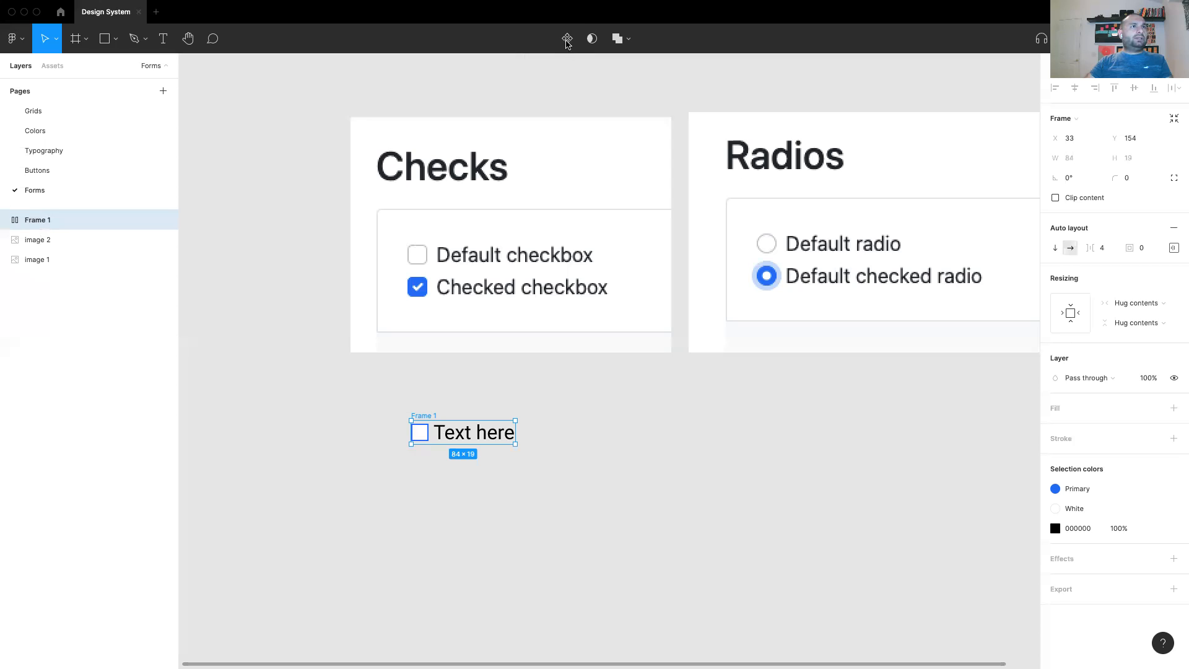
left_click(568, 39)
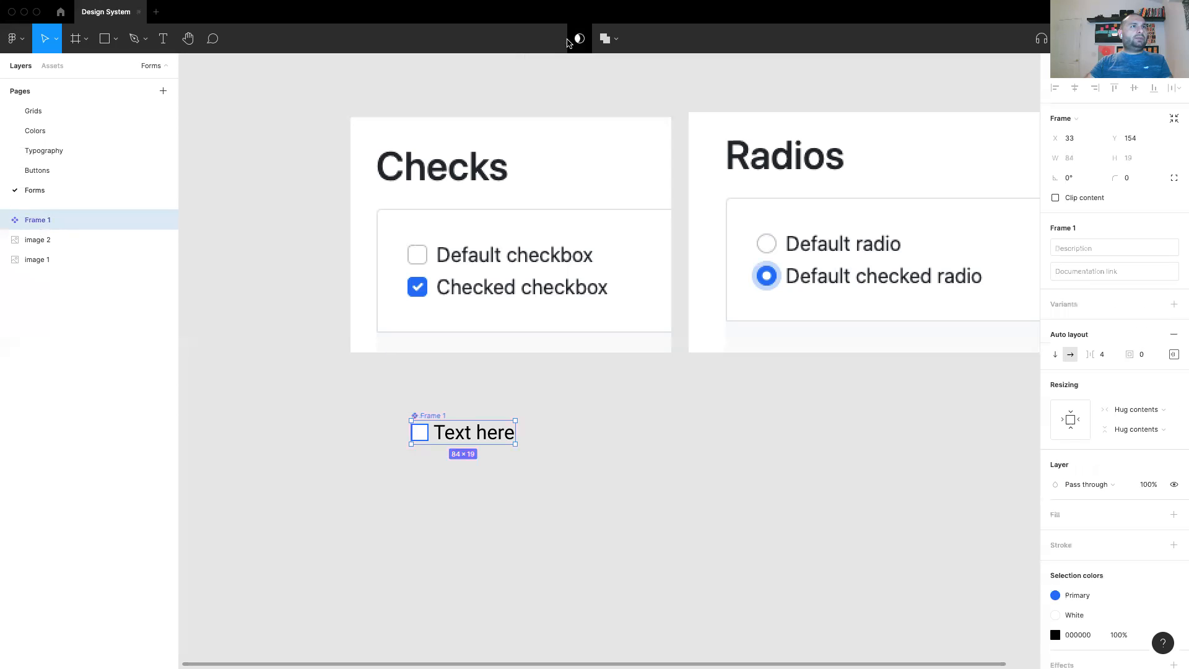
double_click(48, 223)
type("Ck")
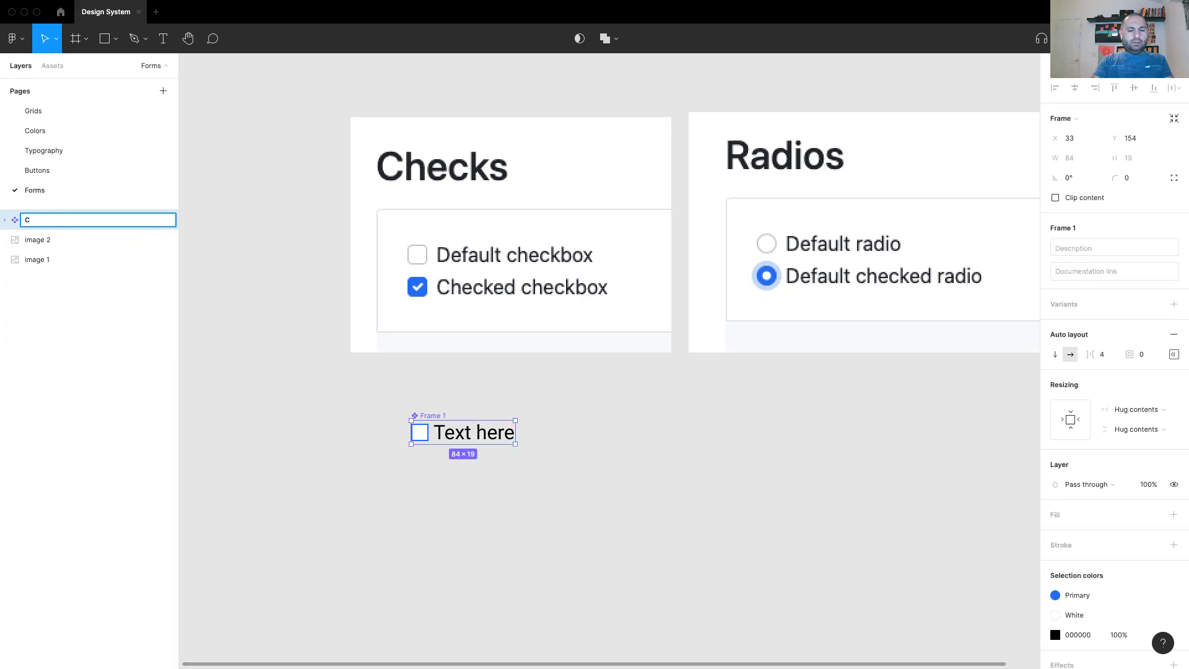
key("Return")
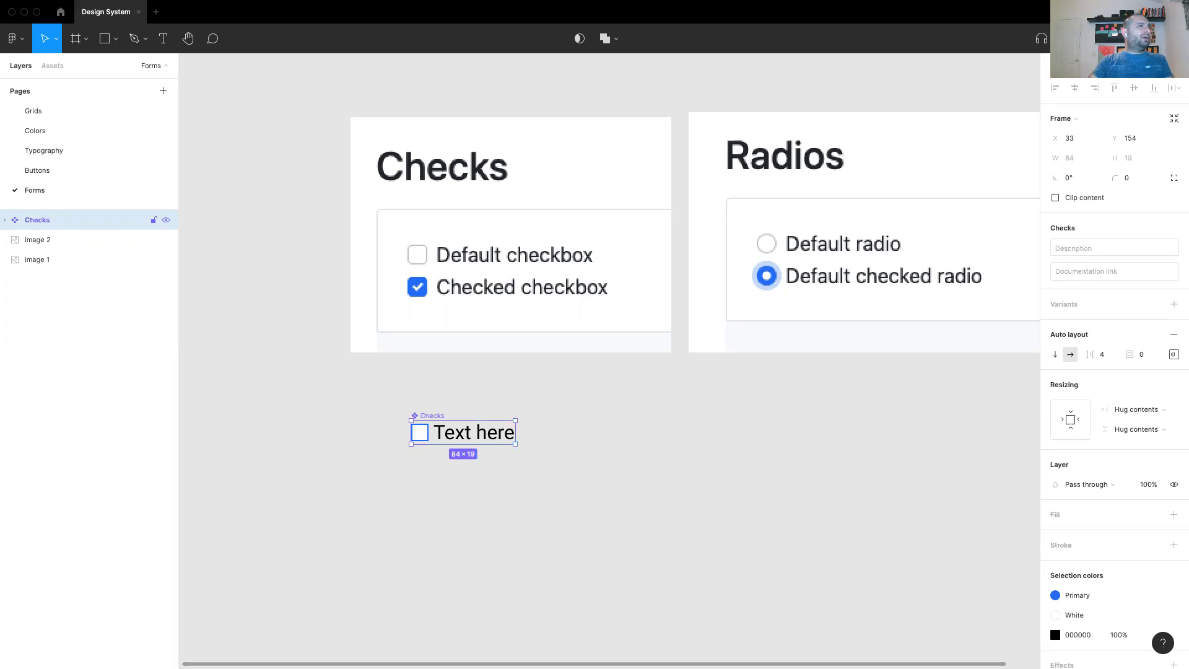
double_click(37, 220)
type("Check")
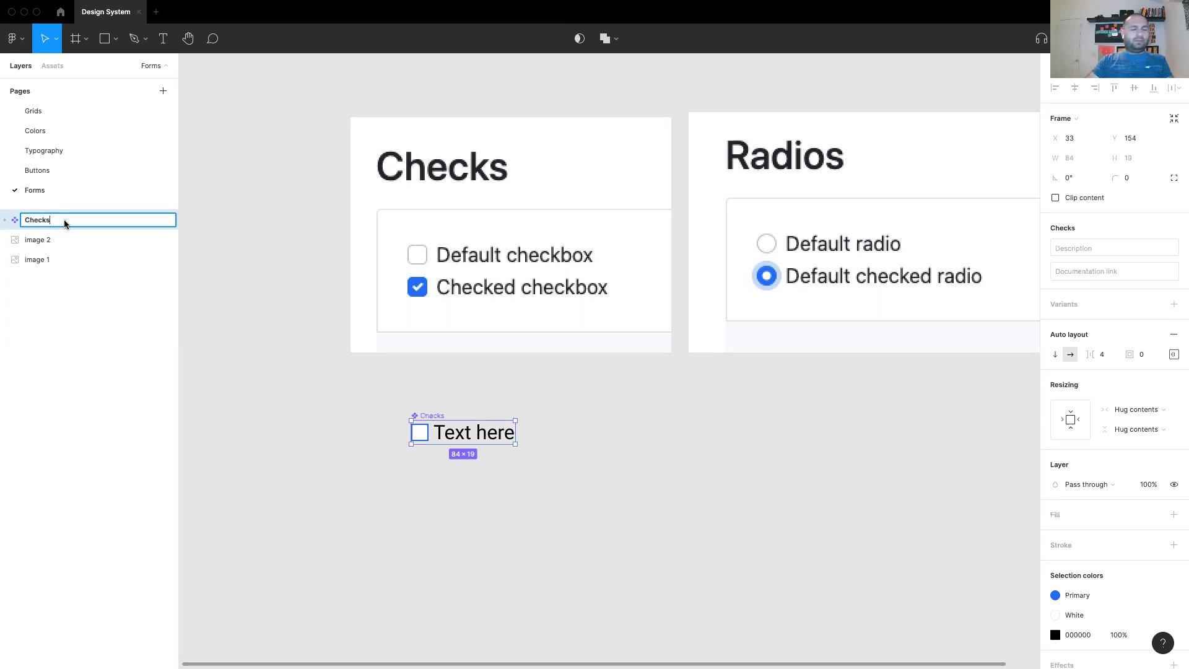
key("Return")
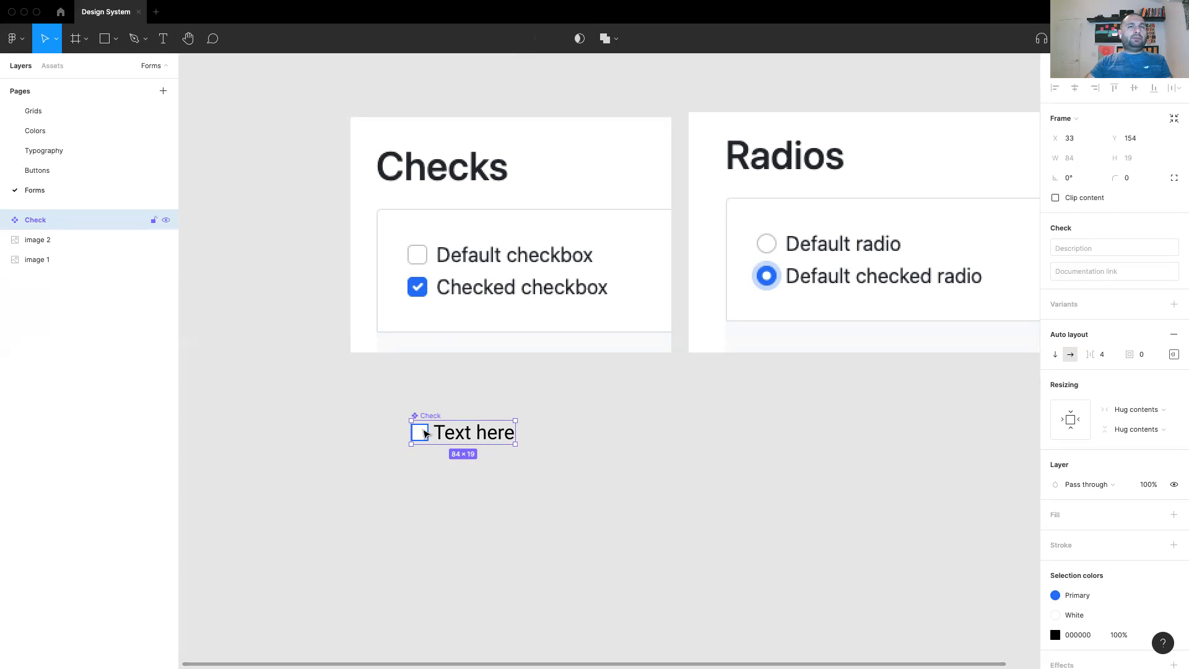
- Add a second variant to the Check component and set its Property 1 value to Selected
left_click(1174, 304)
type("Selected")
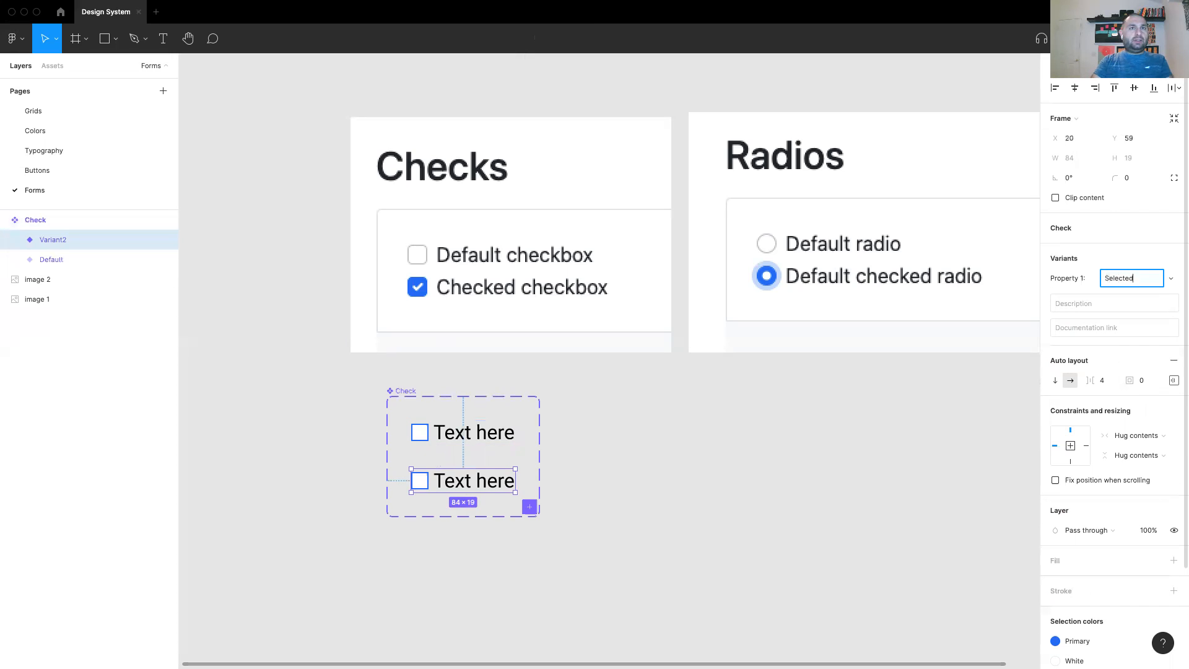
key("Return")
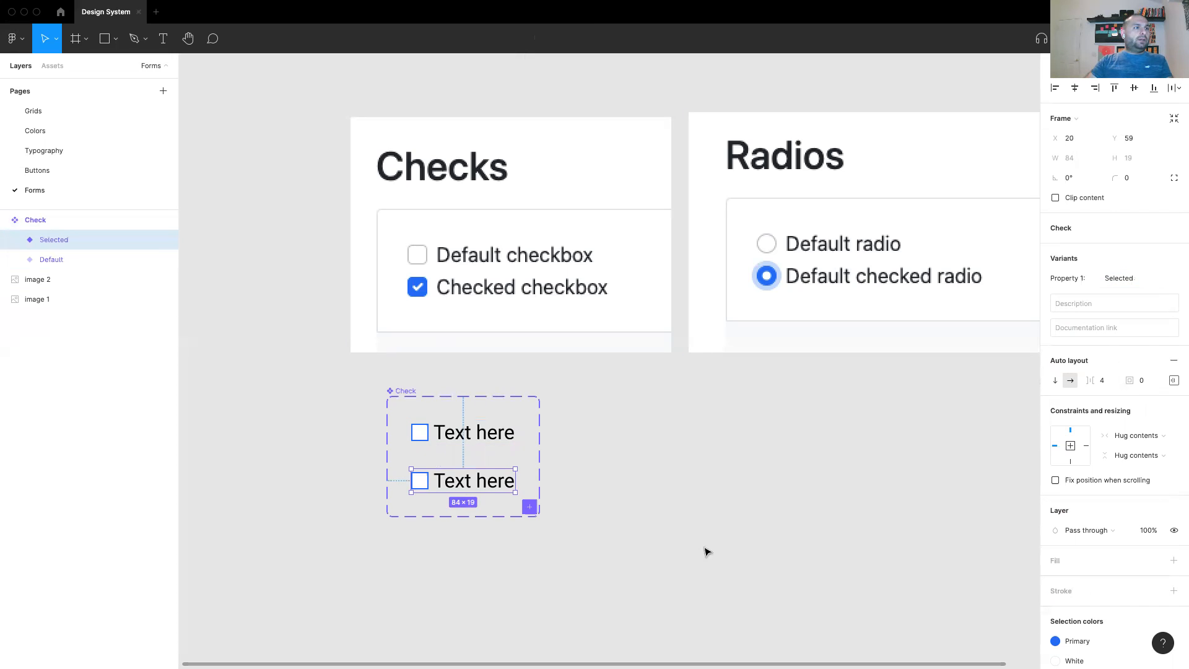
left_click(581, 523)
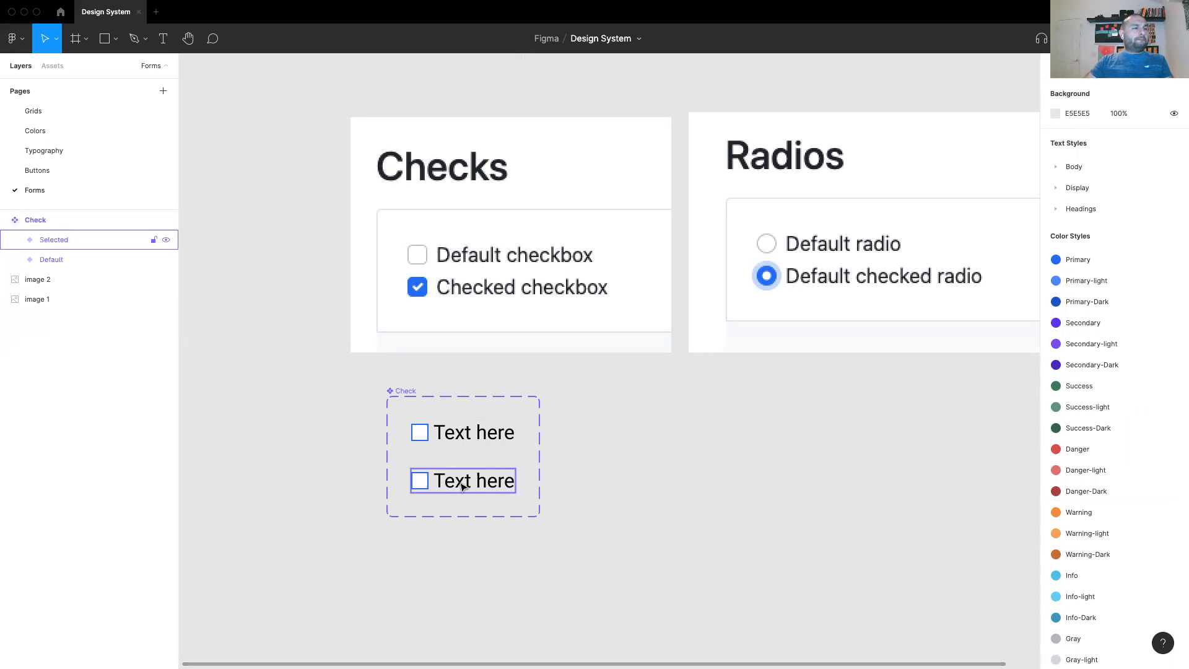
- Set the stroke width of the square in the Selected variant to 7 so it looks filled
double_click(422, 484)
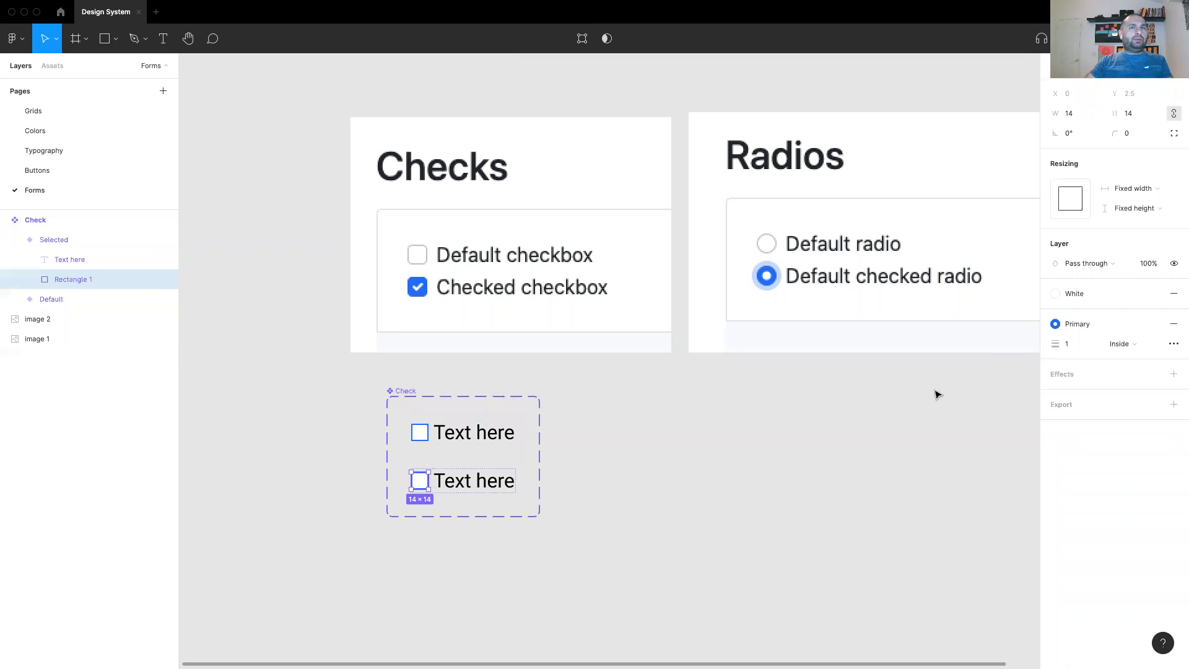
left_click(1079, 344)
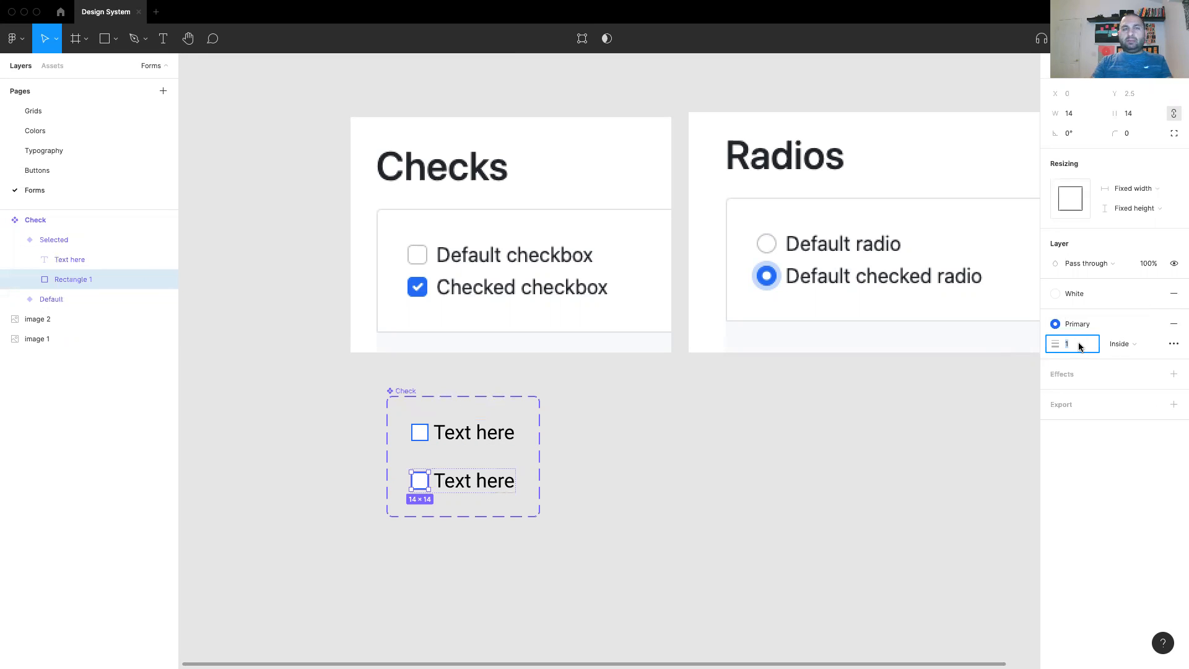
type("2")
key("Return")
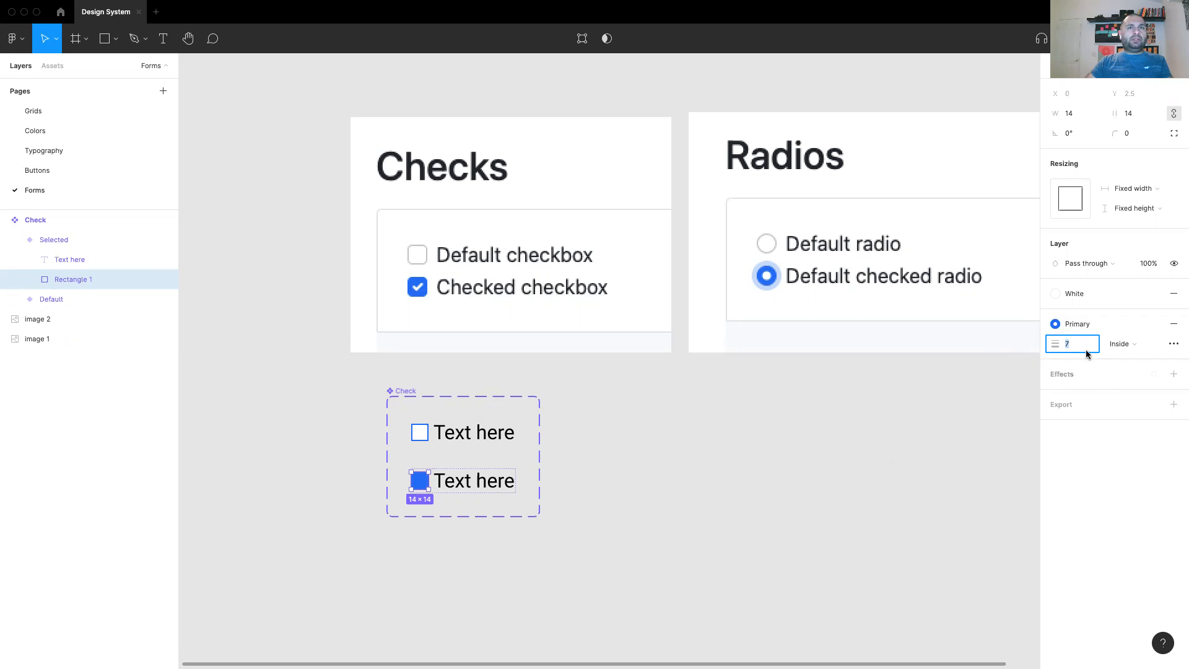
left_click(605, 474)
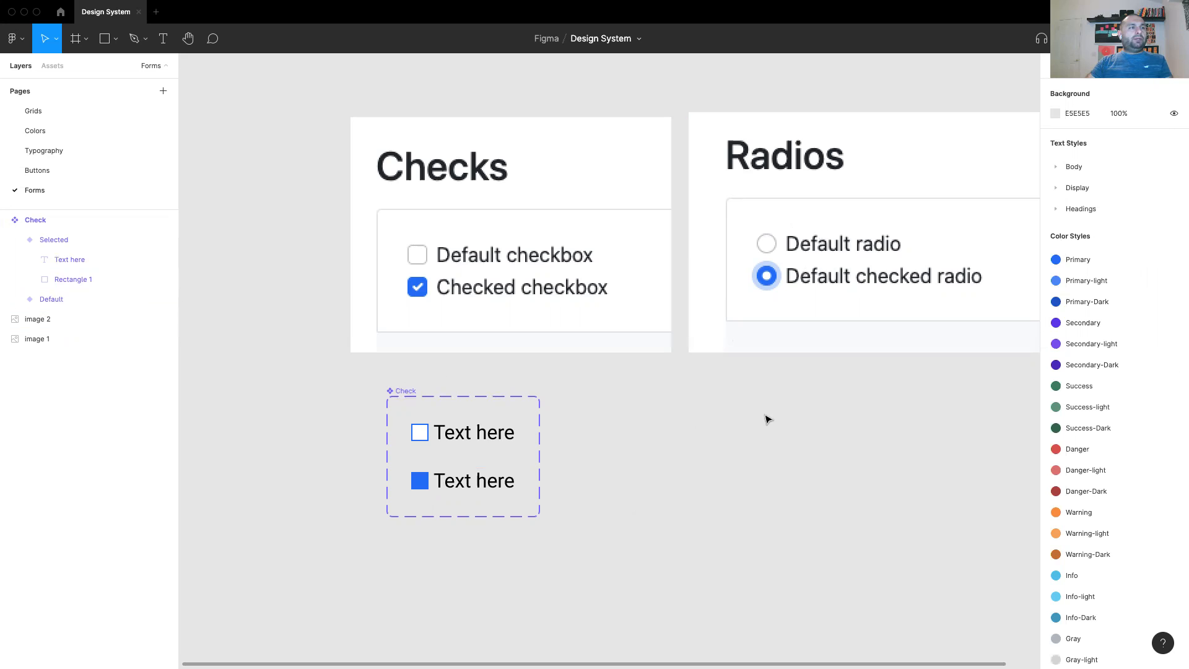
- Duplicate the Check component set to its right, below the Radios image, and rename the copy Radio
left_click(403, 392)
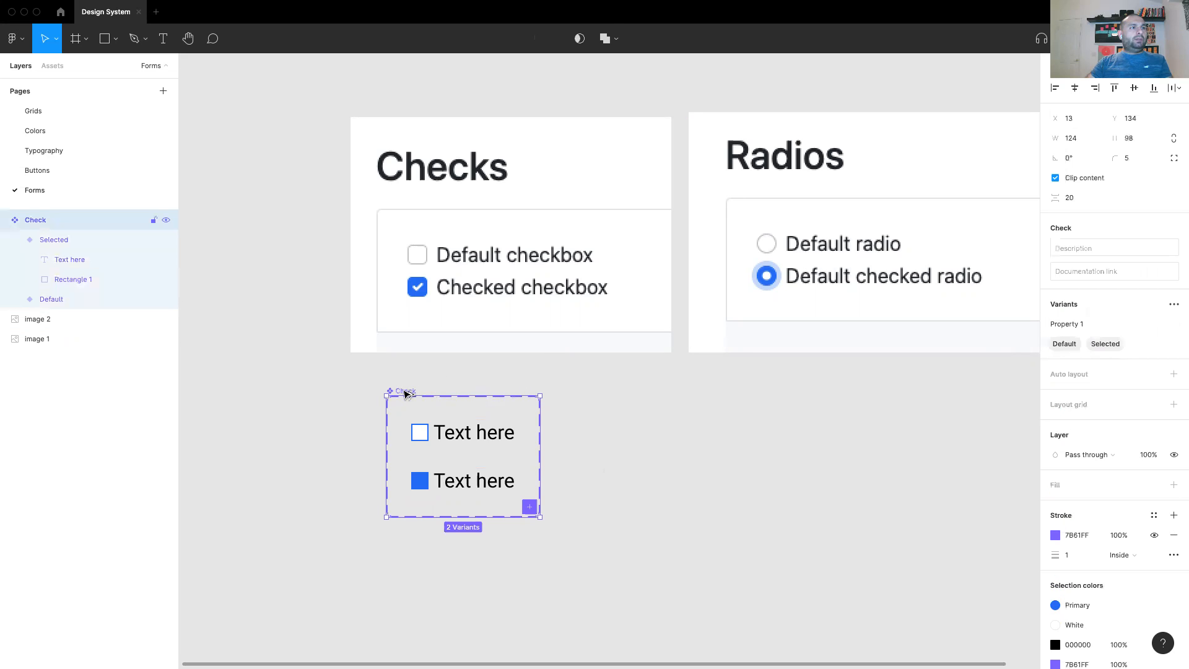
left_click_drag(403, 393, 680, 394)
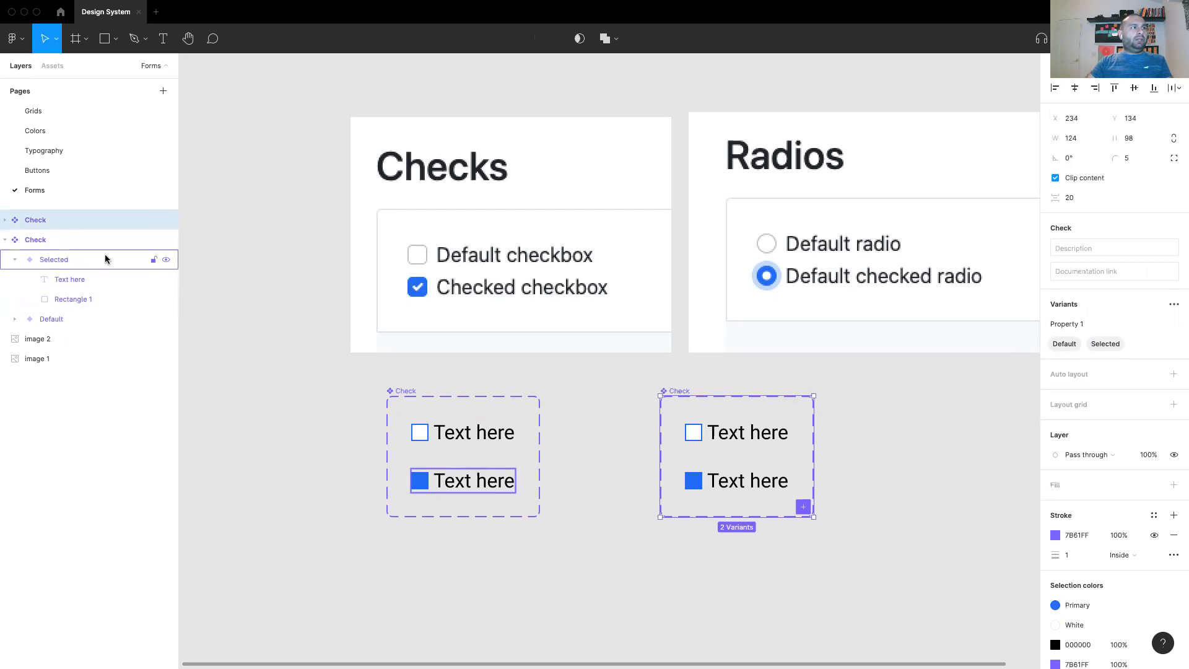
double_click(45, 221)
type("Radio")
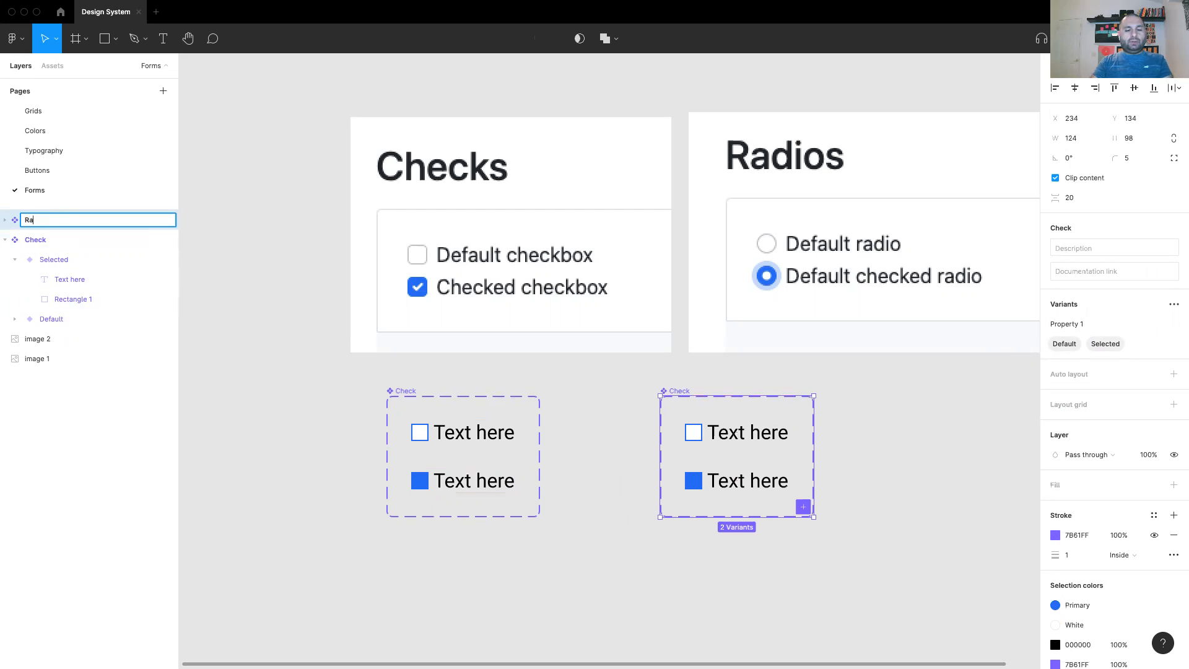
left_click(664, 585)
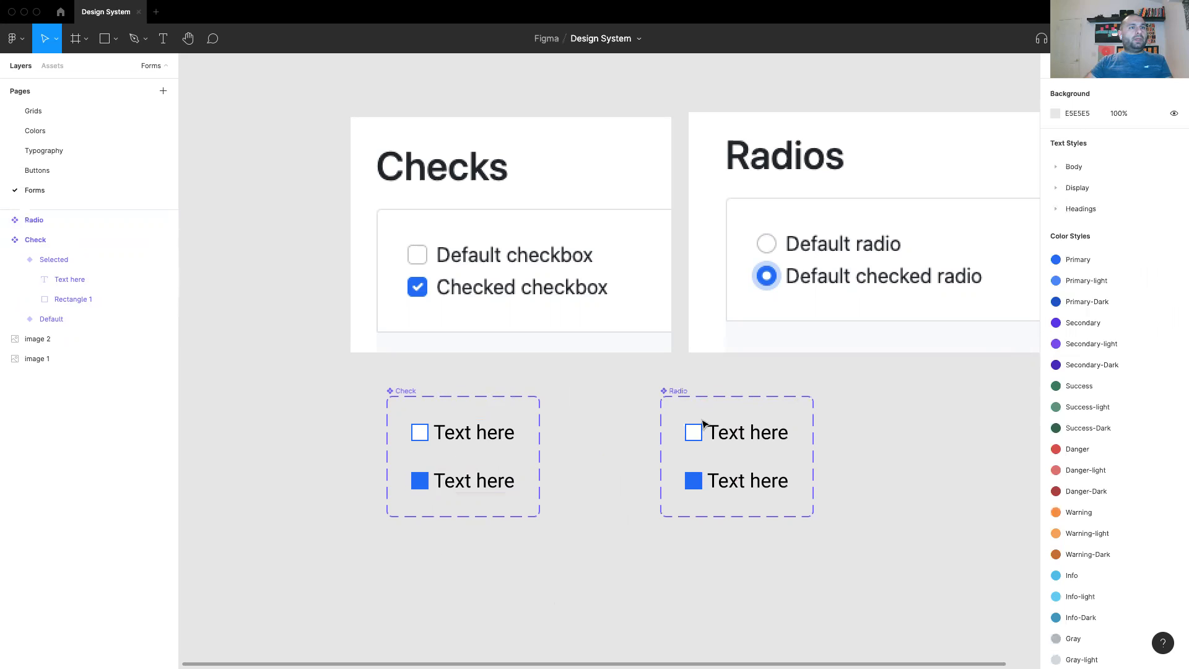
- Round the square in the Radio component's Default variant into a circle by setting its corner radius to 10
left_click(693, 432, "super")
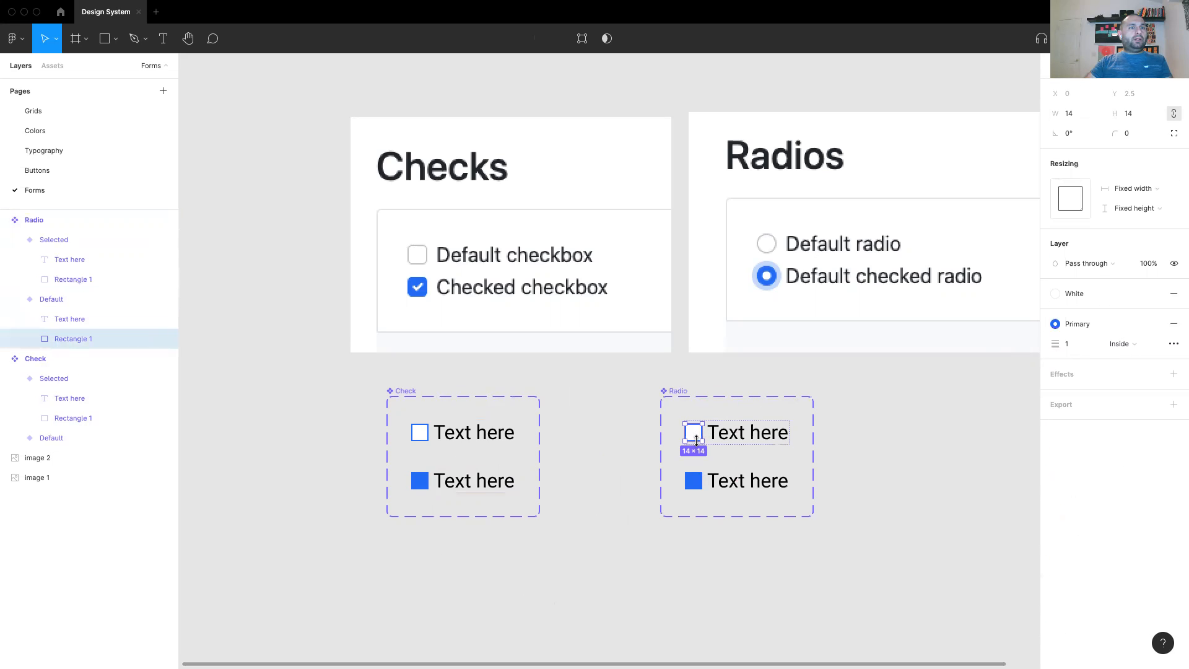
left_click(1137, 136)
type("20")
key("Return")
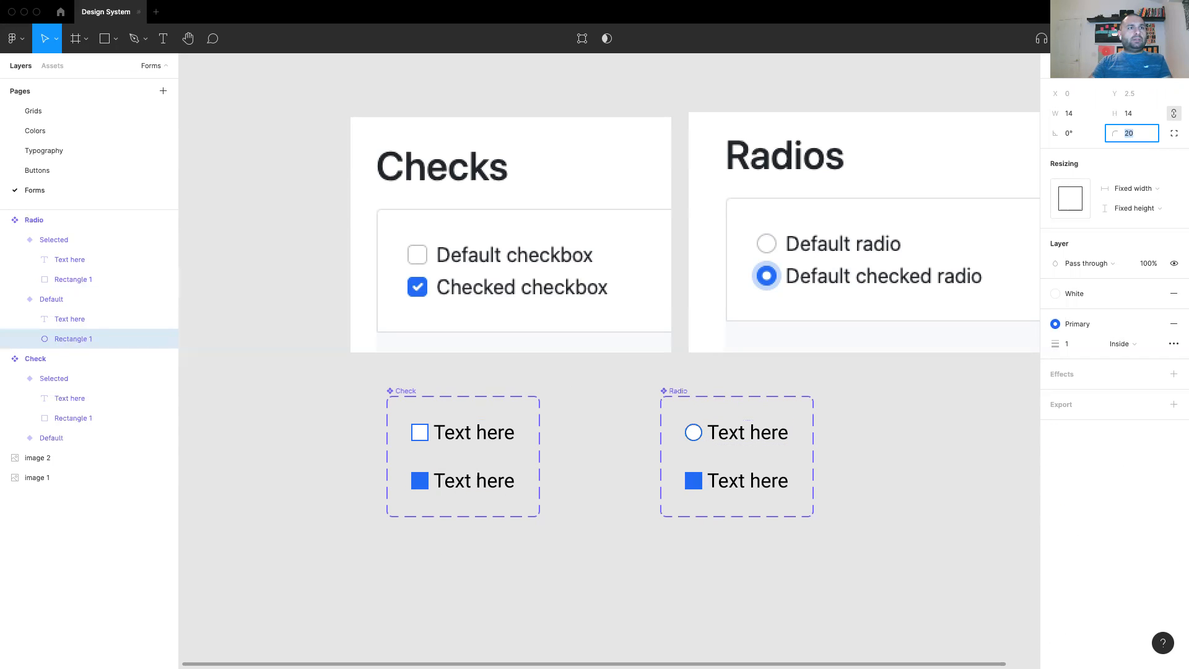
type("0")
key("Return")
- Make the filled square in the Radio component's Selected variant circular with a corner radius of 10
left_click(701, 484)
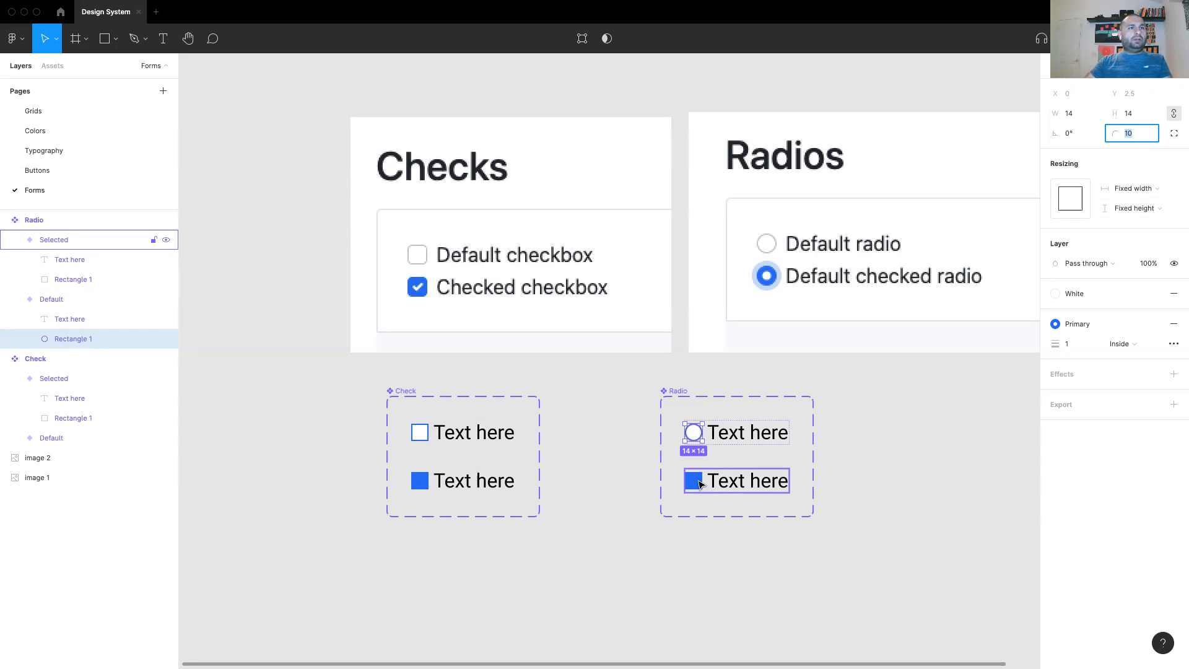
double_click(702, 484)
left_click(1133, 133)
type("10")
key("Return")
left_click(883, 569)
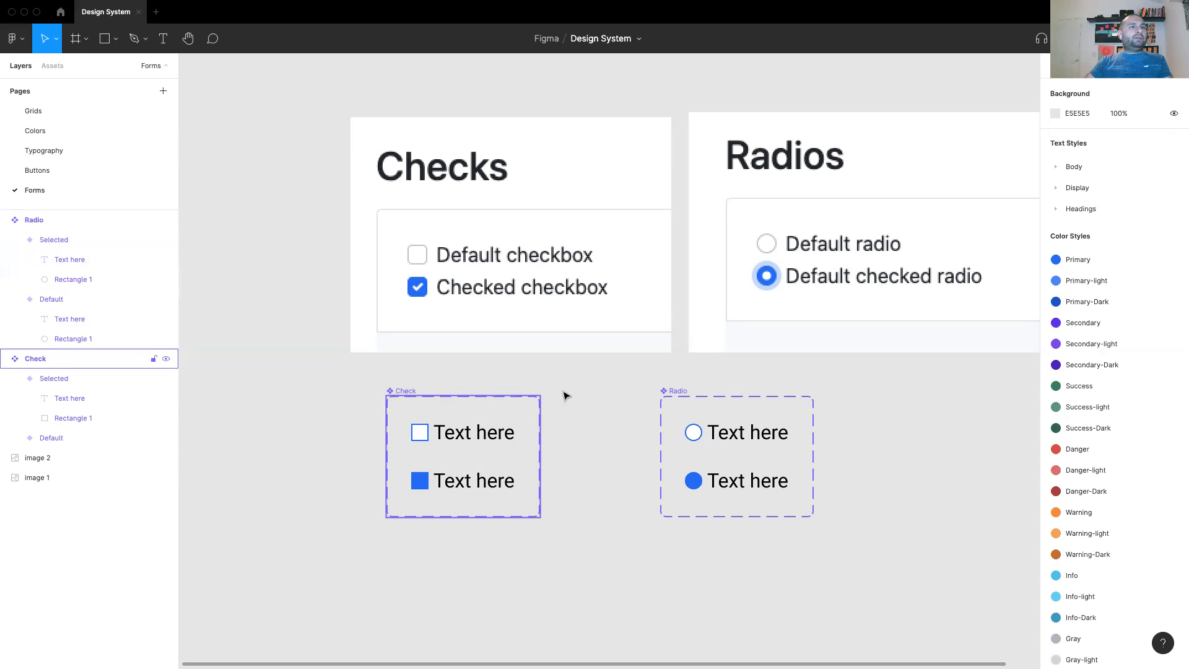
- Look through the Forms group of the file's local component assets, and collapse the group again
left_click(52, 65)
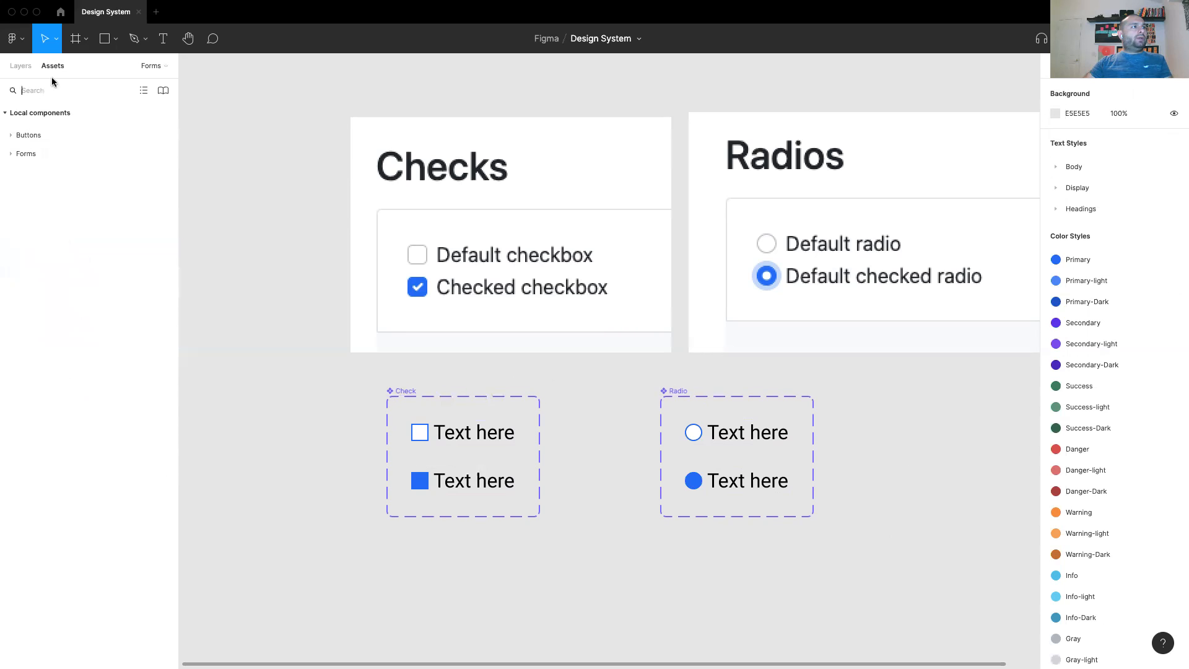
left_click(11, 154)
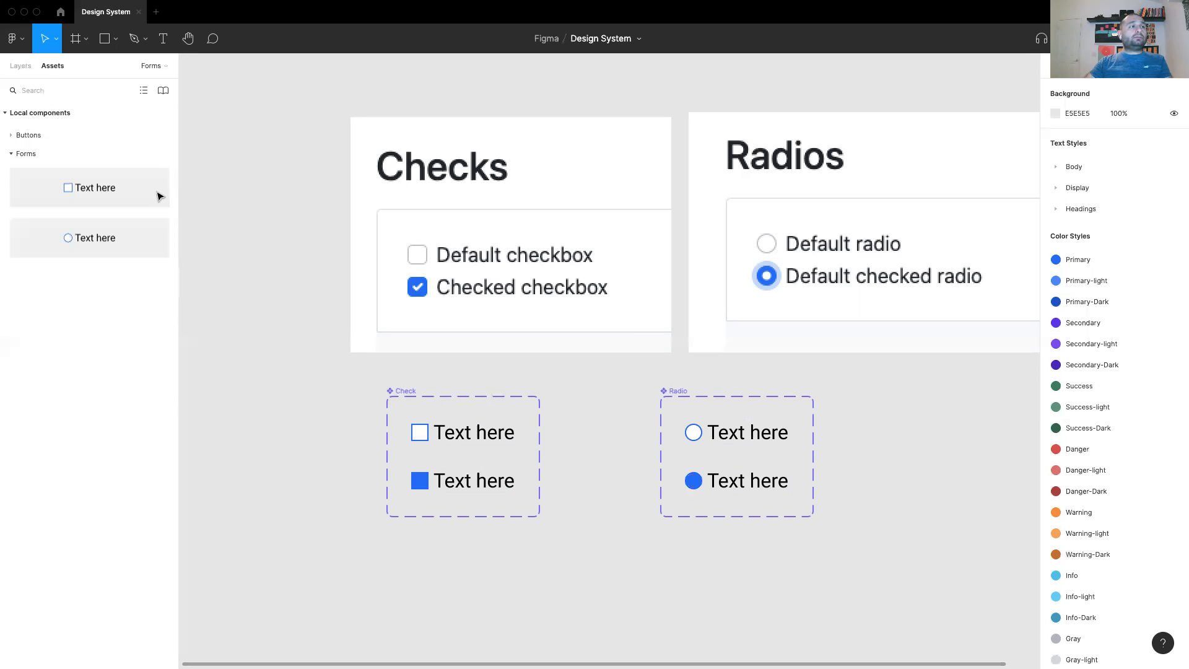
left_click(16, 156)
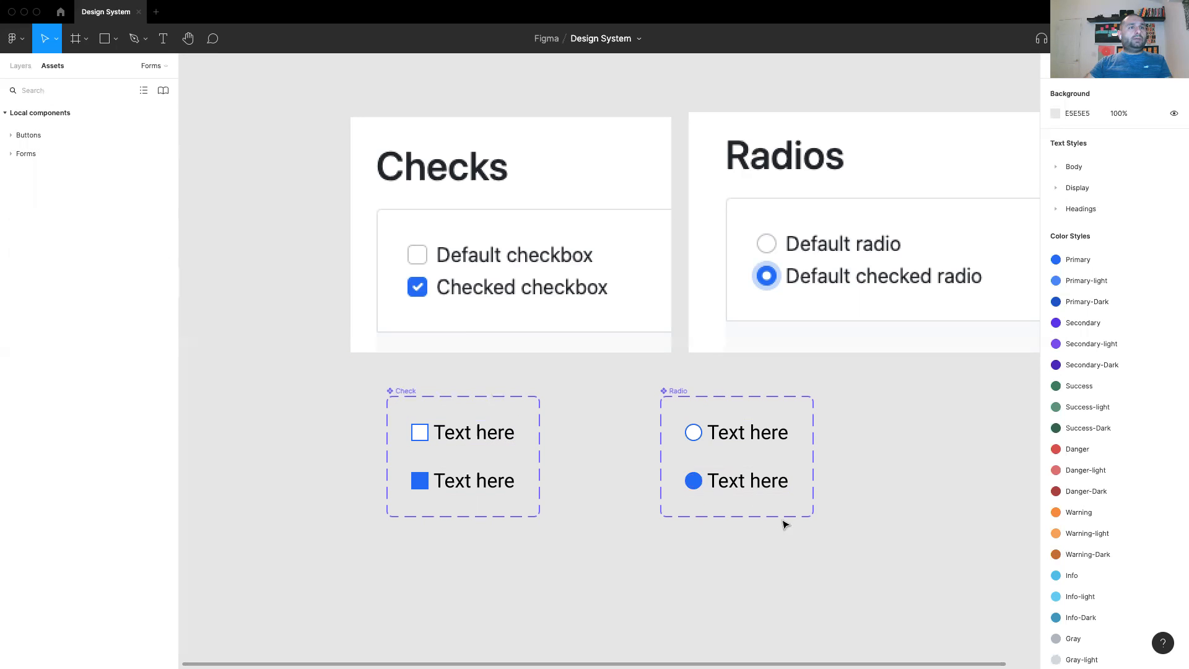